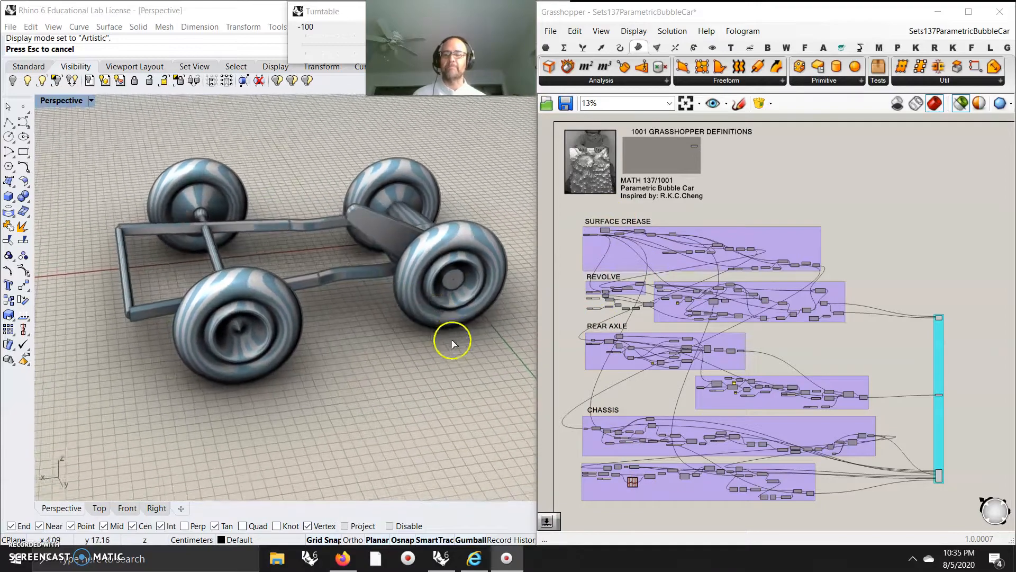
- Examine the bubble car chassis model and the definition's Surface Crease, Revolve, Rear Axle and Chassis component groups
scroll(611, 493, "up", 10)
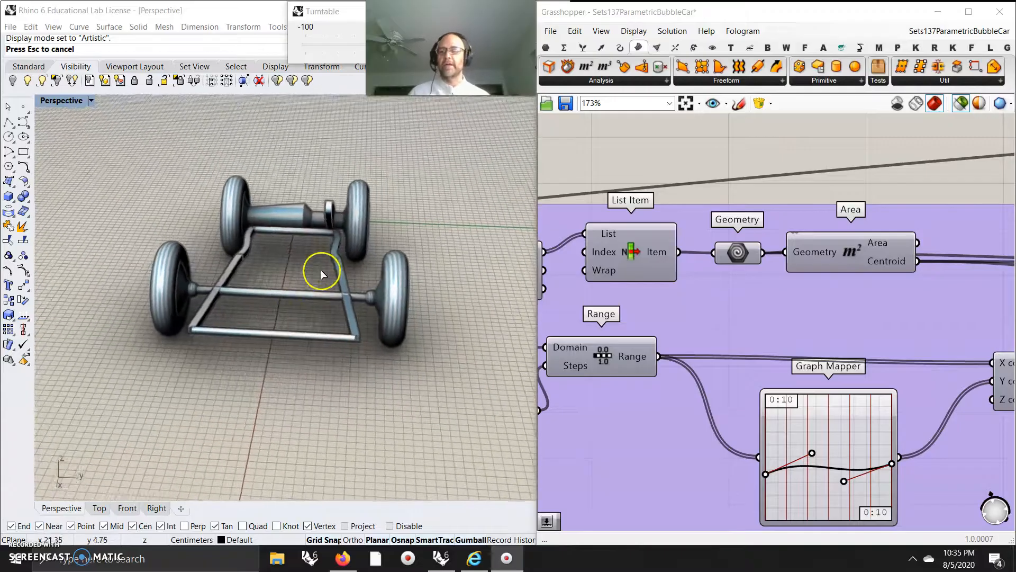
left_click(270, 260)
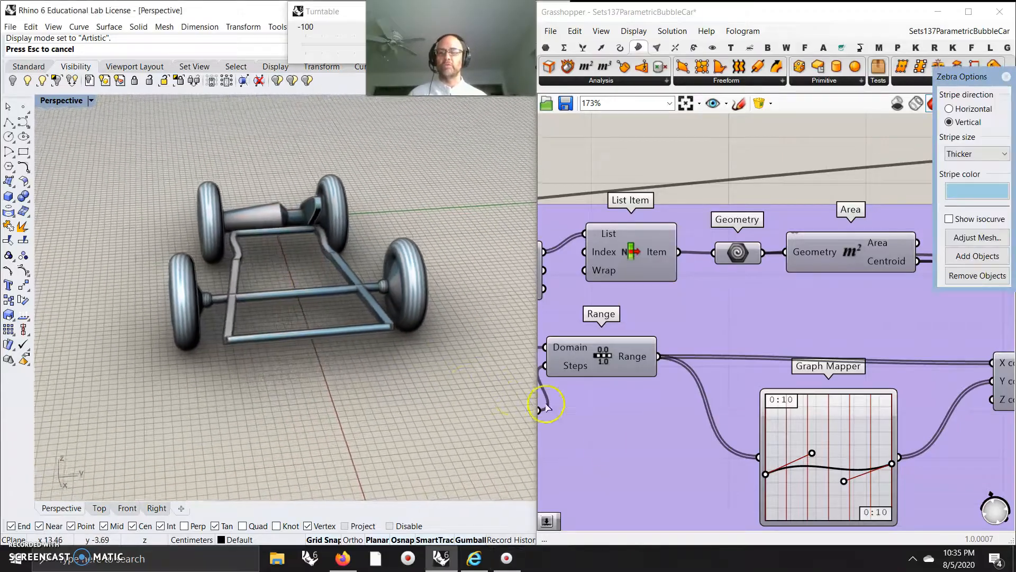
scroll(683, 437, "down", 4)
scroll(696, 428, "down", 6)
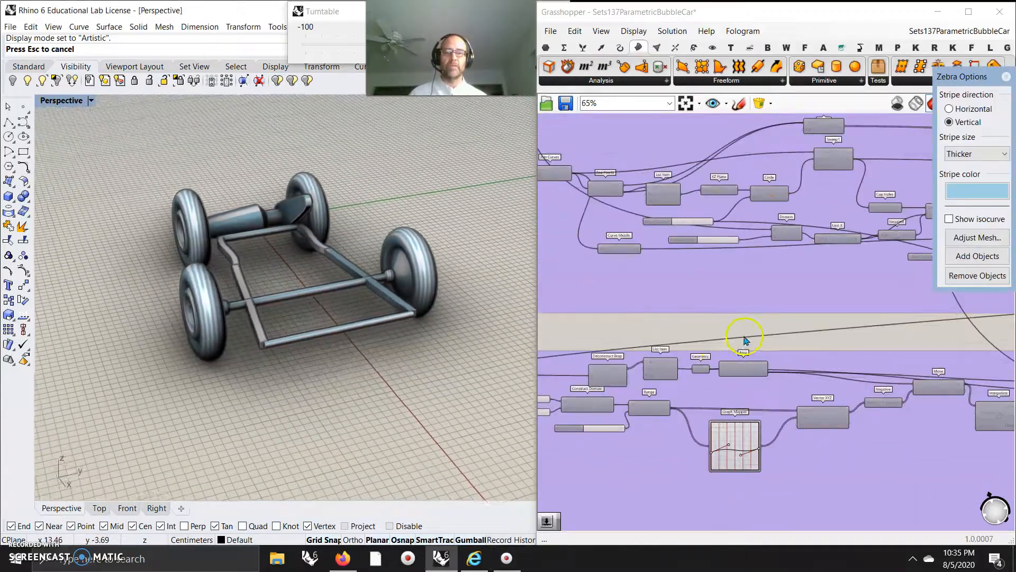
right_click_drag(825, 379, 693, 373)
scroll(694, 373, "down", 4)
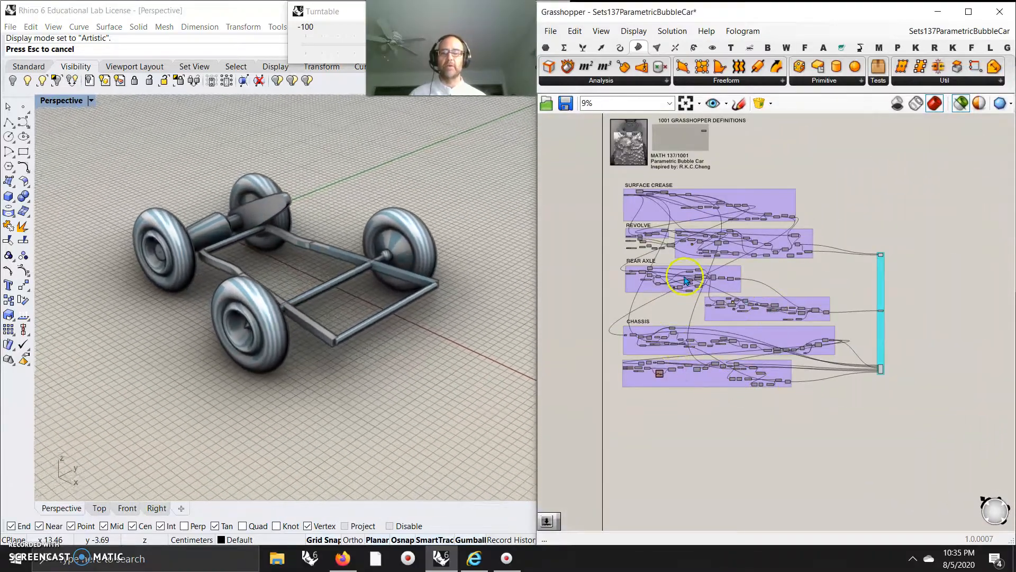
scroll(769, 353, "up", 3)
scroll(770, 353, "up", 8)
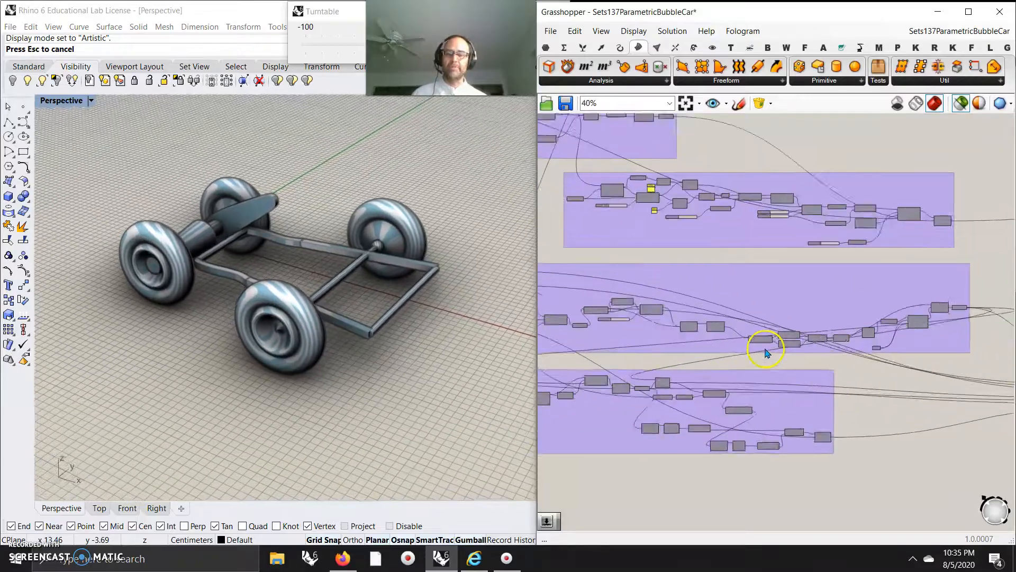
scroll(863, 437, "up", 4)
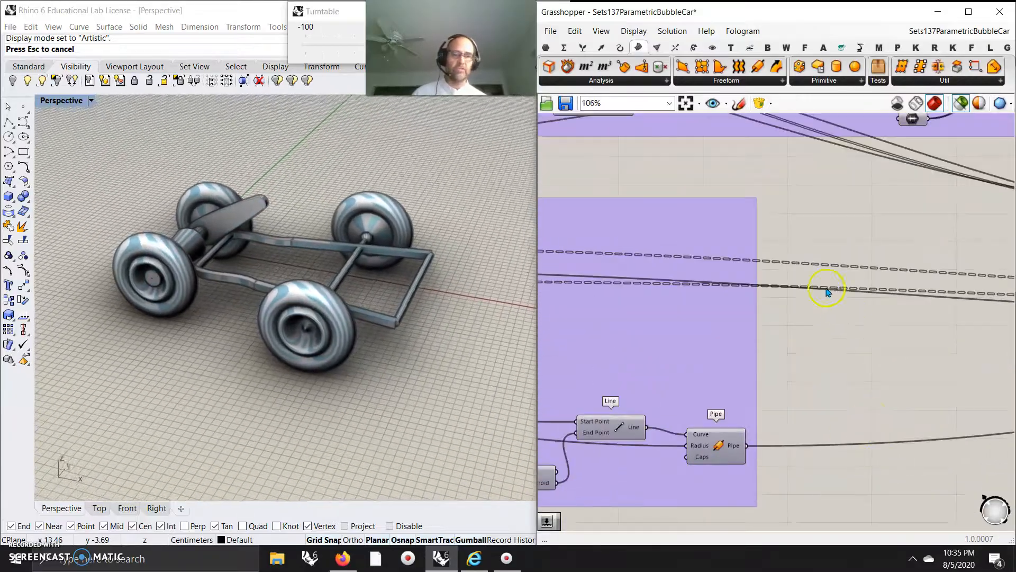
- Select the nine-input Merge component at the lower end of the cyan output group to highlight the chassis frame
scroll(781, 363, "down", 4)
scroll(793, 361, "down", 5)
right_click_drag(876, 364, 682, 355)
scroll(807, 334, "down", 2)
right_click_drag(804, 290, 716, 288)
scroll(771, 430, "up", 5)
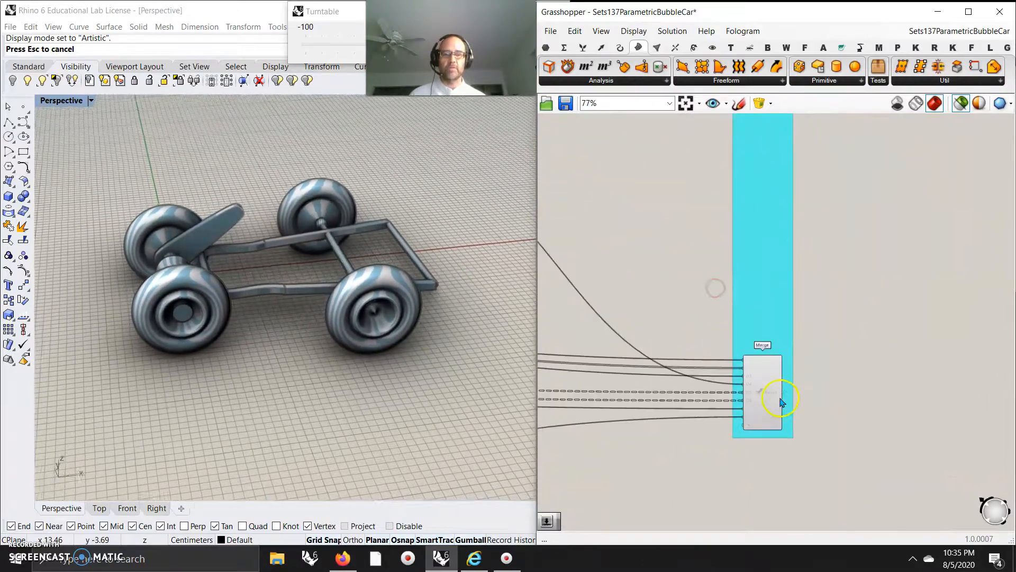
scroll(781, 401, "up", 3)
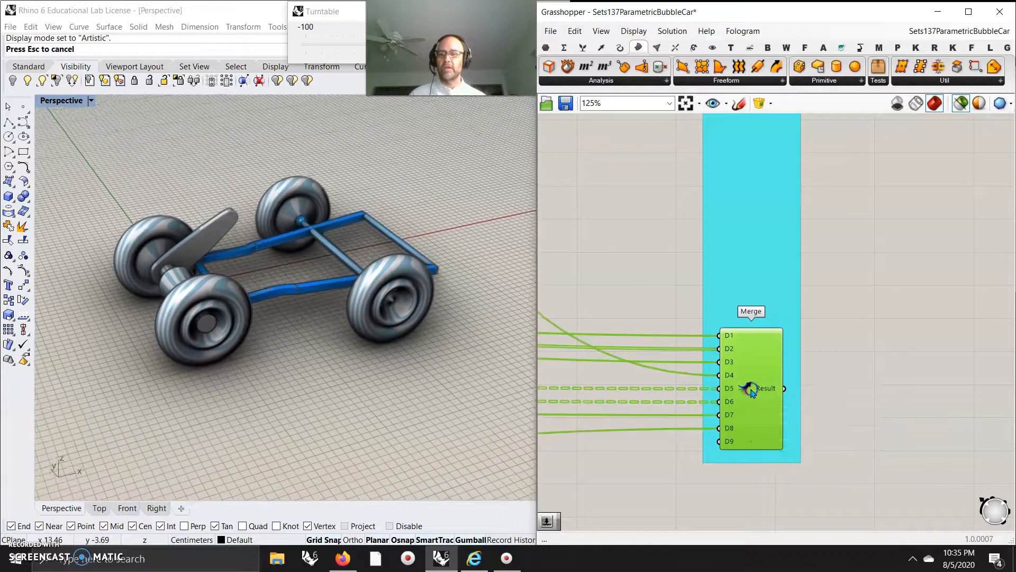
- Highlight the Solid Union and the wheels' Merge in the cyan output group, and disable selected-only preview
scroll(713, 263, "down", 6)
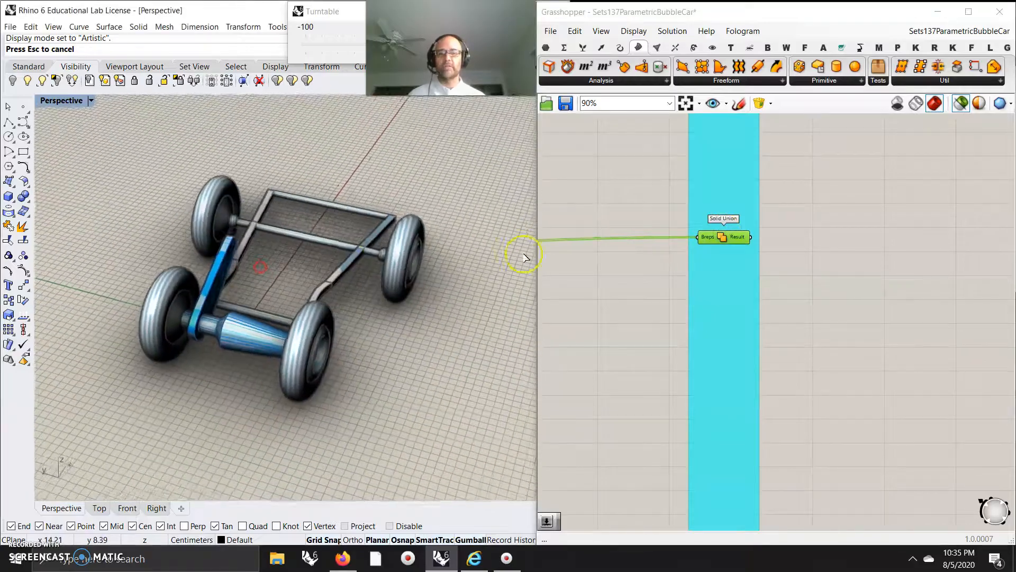
right_click_drag(678, 185, 734, 315)
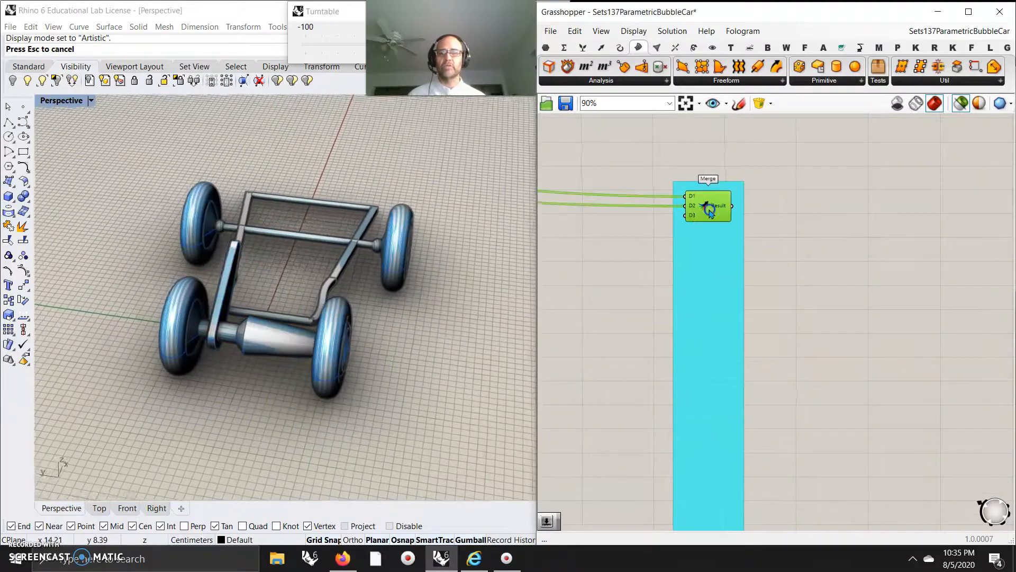
right_click_drag(329, 388, 417, 373)
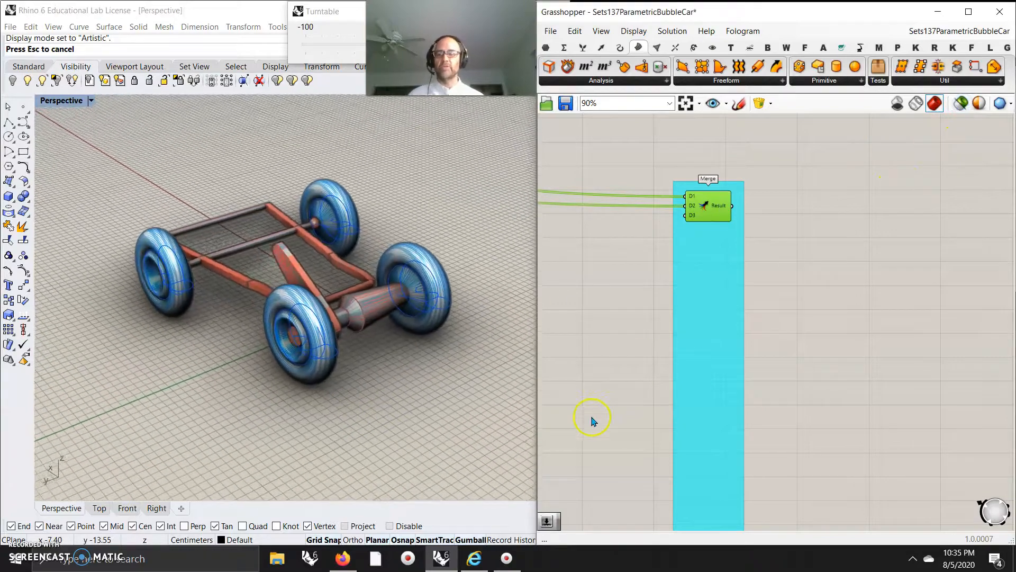
- Select the Solid Union component in the cyan output group to highlight the rear axle housing in the full preview
right_click_drag(592, 420, 613, 244)
right_click_drag(621, 455, 648, 368)
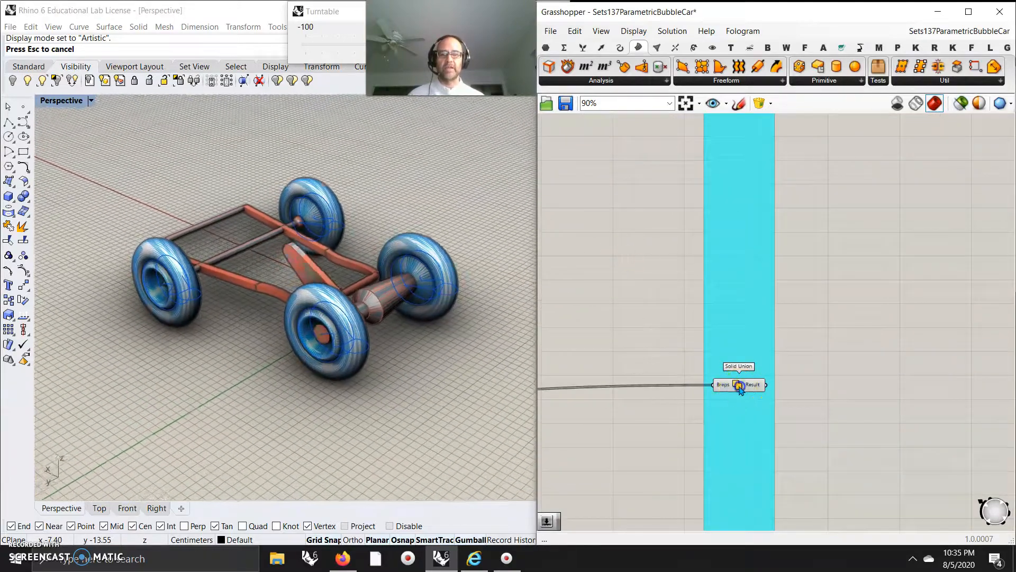
left_click(740, 389)
- Select the nine-input Merge component again and inspect the highlighted frame from several angles
right_click_drag(642, 466, 613, 240)
right_click_drag(607, 450, 651, 236)
right_click_drag(641, 420, 645, 279)
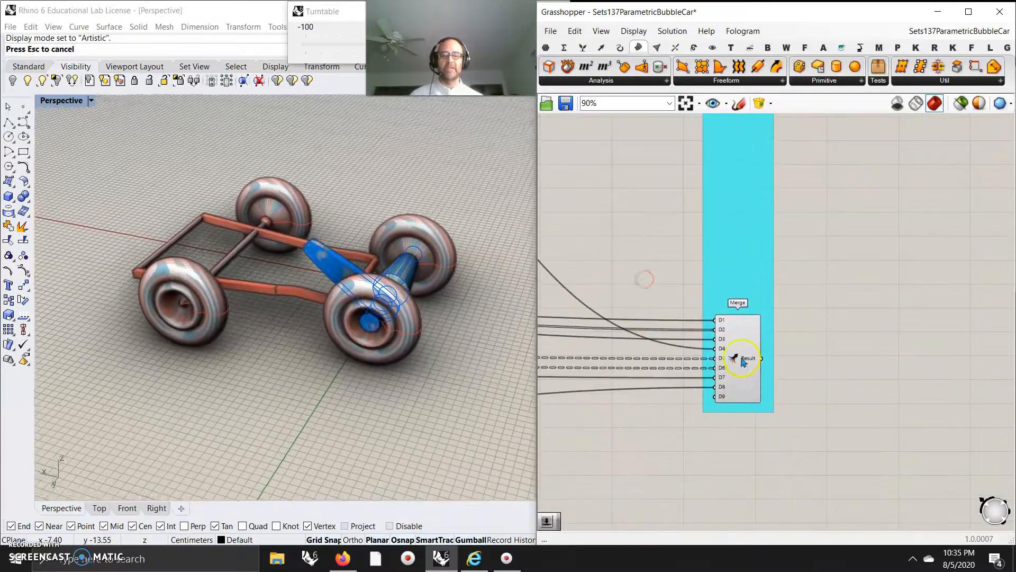
left_click(744, 362)
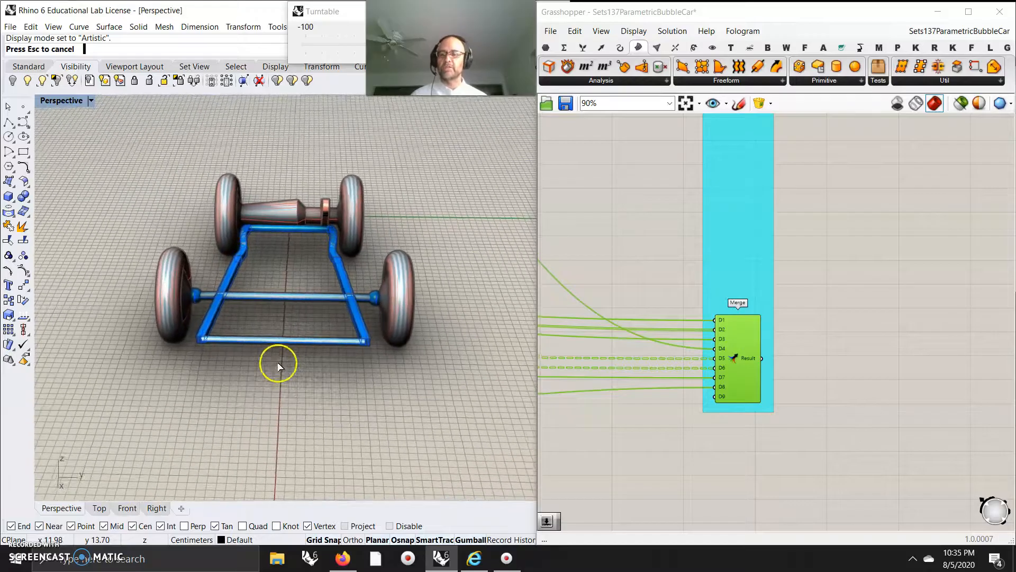
scroll(282, 297, "up", 4)
right_click_drag(281, 303, 472, 315)
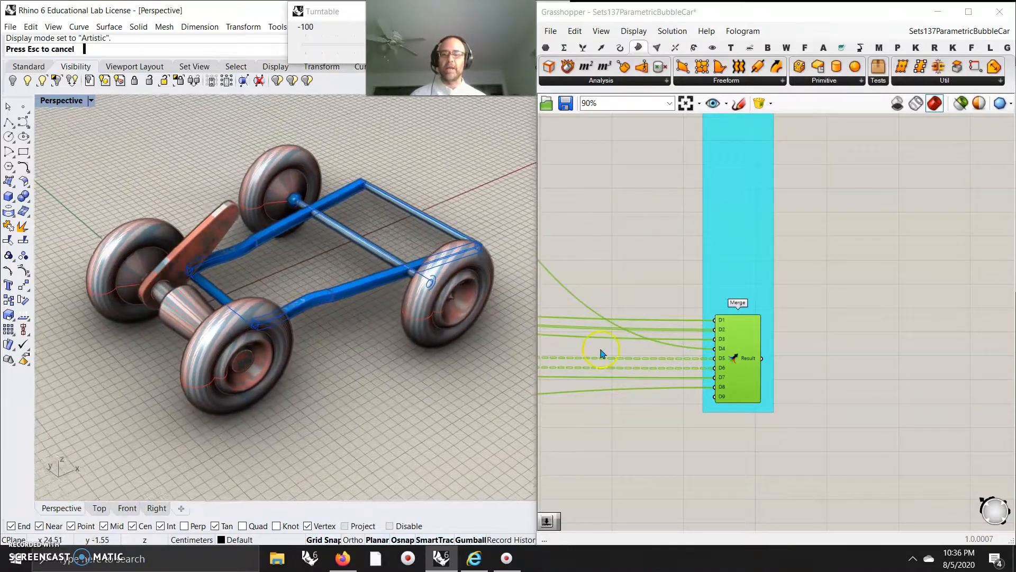
- Set the number slider at the start of the Surface Crease group to 34 to enlarge the car preview
right_click_drag(602, 350, 891, 320)
scroll(633, 231, "down", 7)
right_click_drag(610, 195, 873, 347)
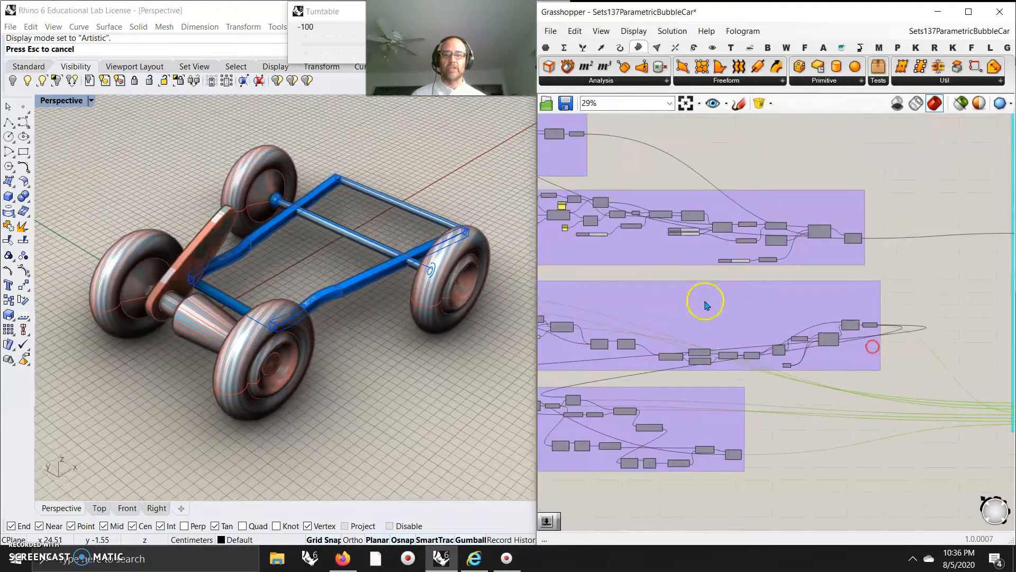
right_click_drag(569, 239, 891, 324)
right_click_drag(628, 247, 825, 415)
right_click_drag(832, 204, 694, 295)
scroll(707, 277, "up", 8)
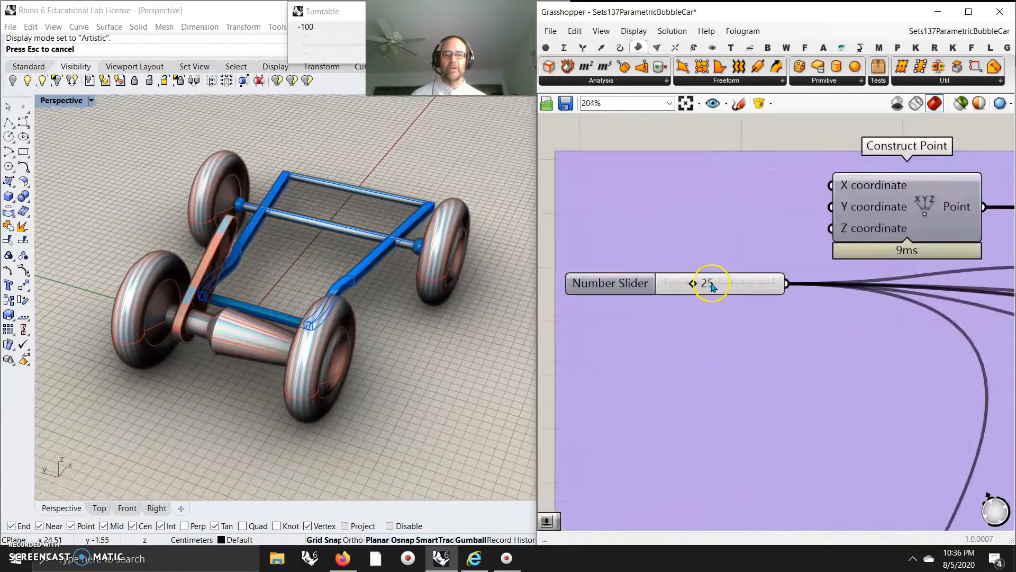
left_click_drag(700, 284, 698, 284)
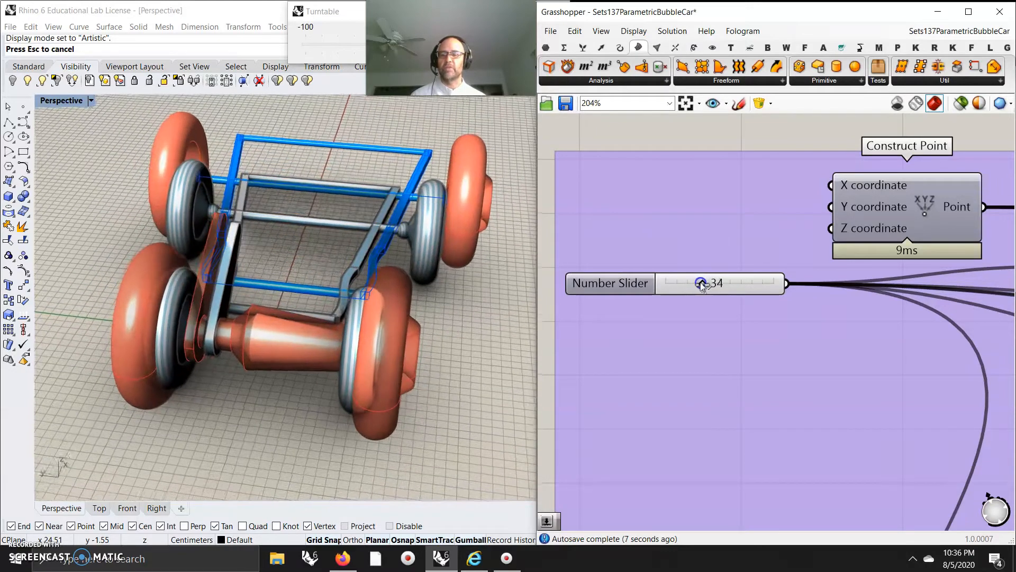
- In the Revolve section, set the Pi factor slider to 0.542 and the first Division slider to 7.667, and adjust the second Division slider
scroll(704, 256, "down", 5)
right_click_drag(704, 256, 661, 263)
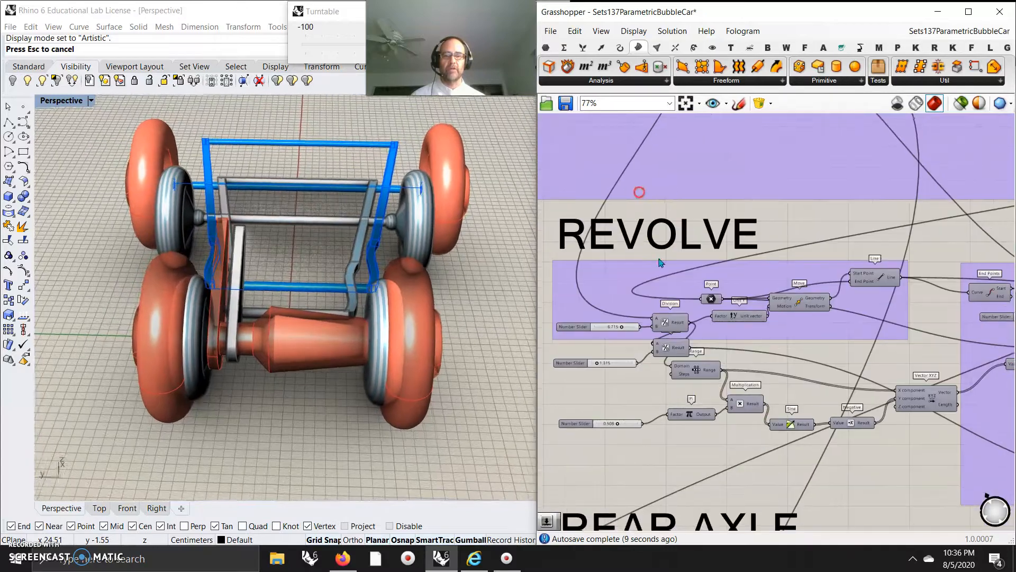
scroll(620, 385, "up", 4)
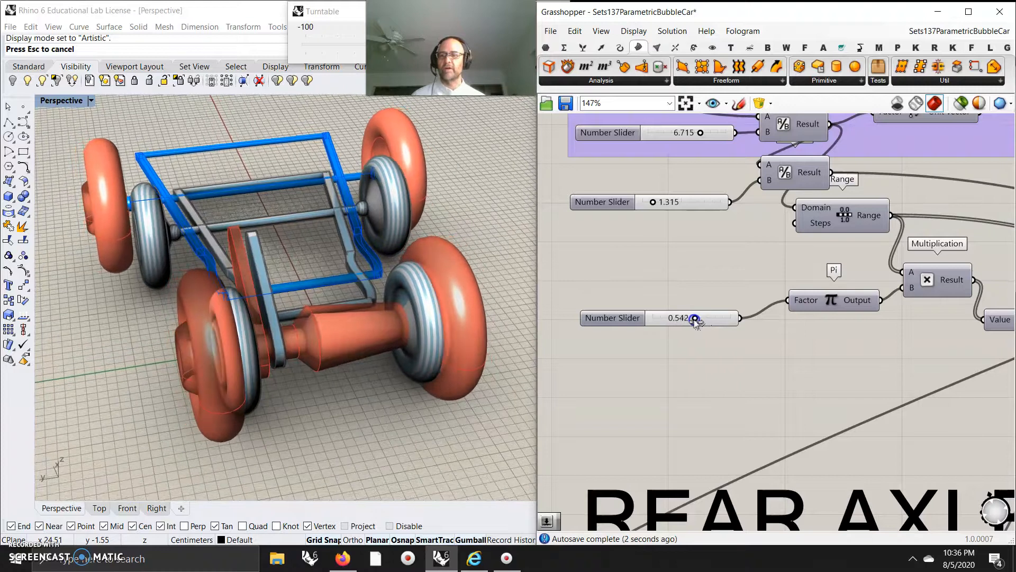
right_click_drag(641, 237, 685, 293)
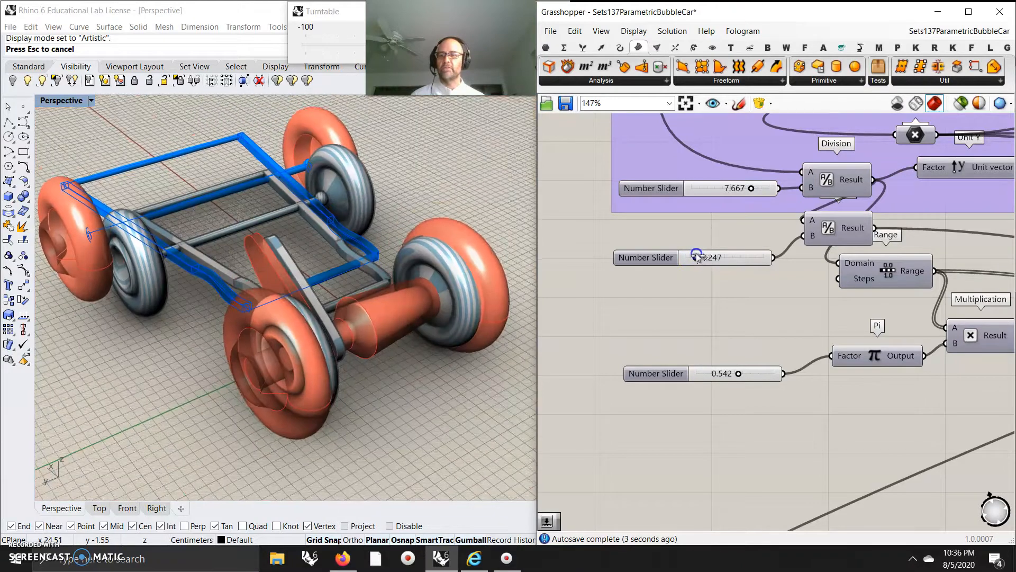
- Set the Divide Curve count slider in the Rear Axle group to 4
right_click_drag(706, 380, 706, 182)
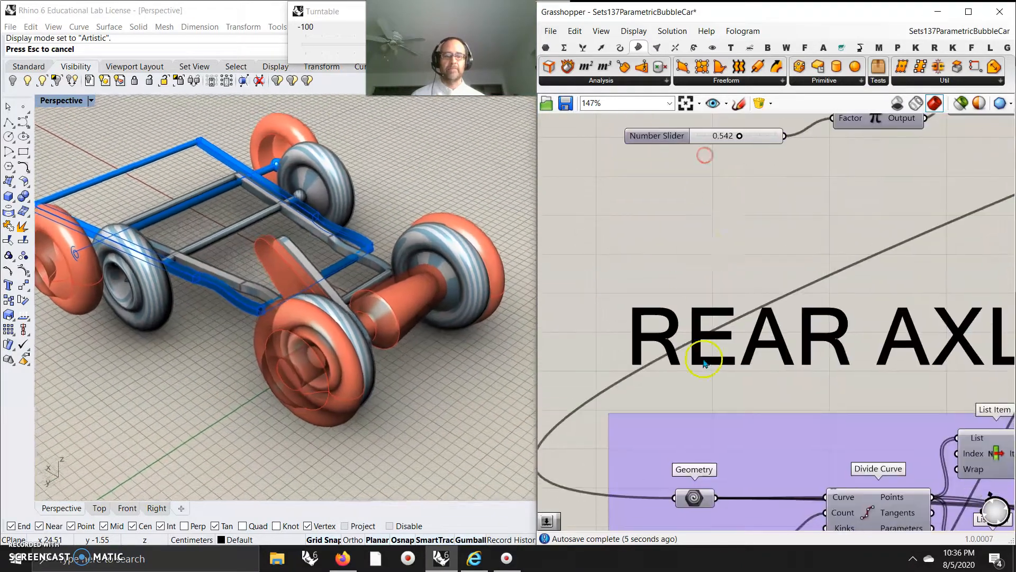
scroll(707, 195, "down", 4)
right_click_drag(707, 337, 679, 195)
scroll(672, 301, "up", 5)
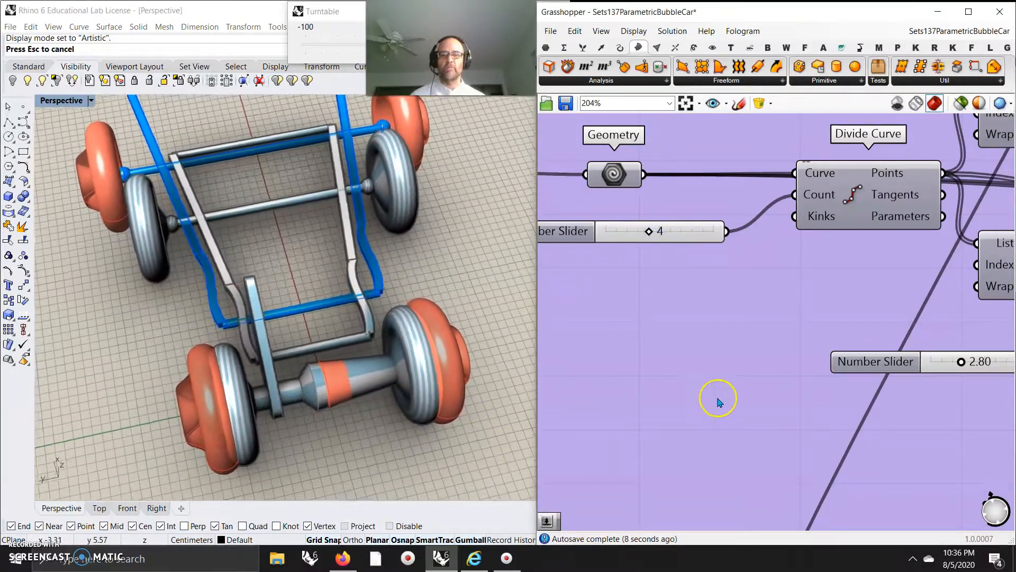
- Set the slider feeding the two Division components in the Rear Axle group to 2.66
right_click_drag(678, 396, 665, 281)
scroll(865, 331, "down", 3)
scroll(692, 351, "up", 3)
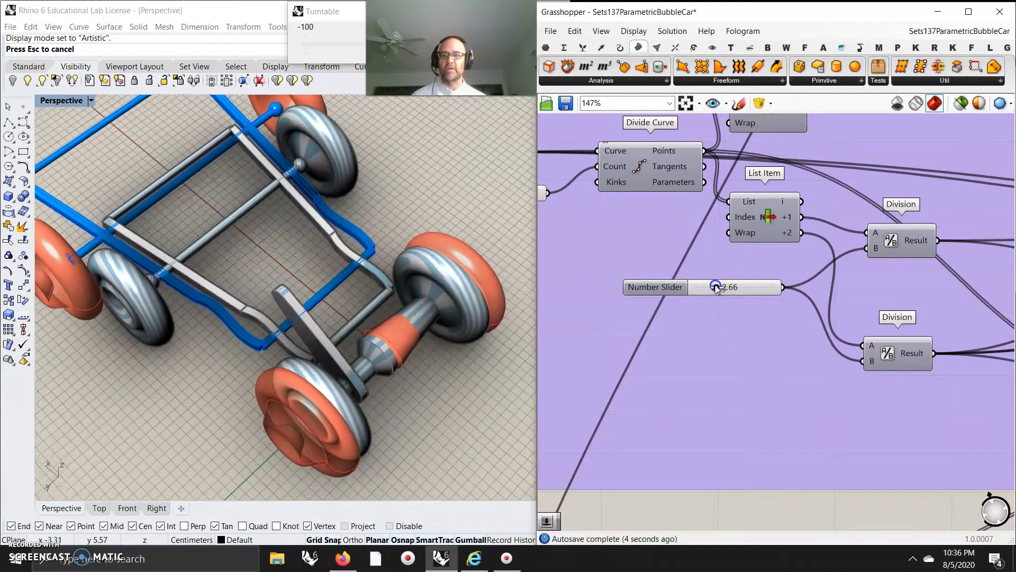
- Set the Scale factor slider after the Polar Array in the second Rear Axle group to 4
scroll(692, 345, "down", 5)
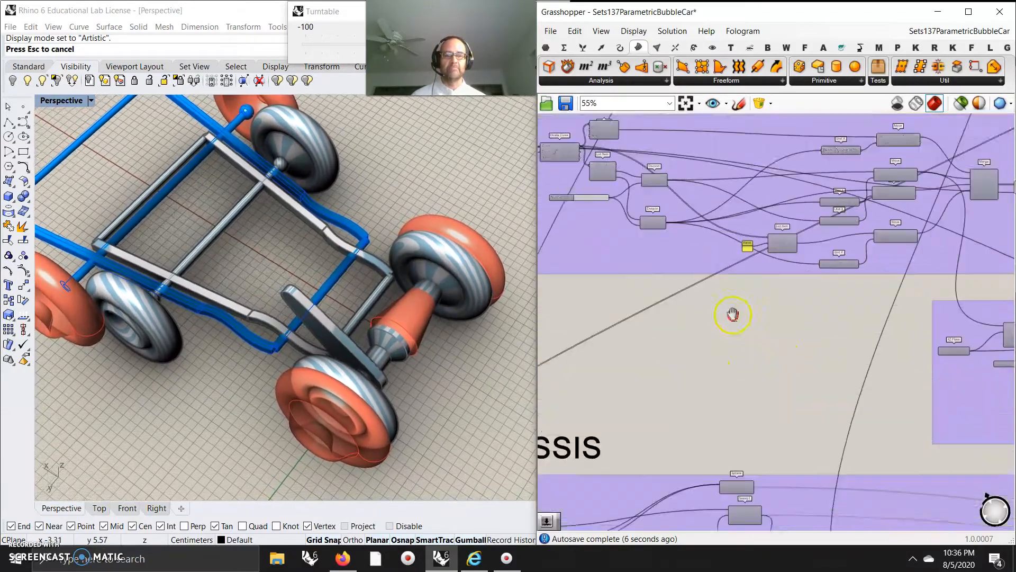
right_click_drag(699, 392, 531, 320)
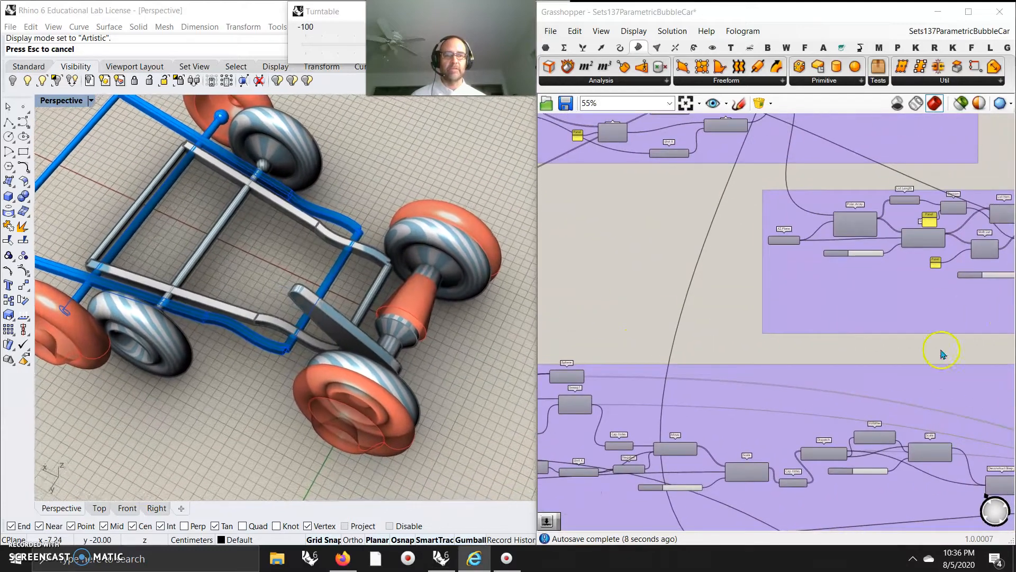
scroll(760, 354, "up", 5)
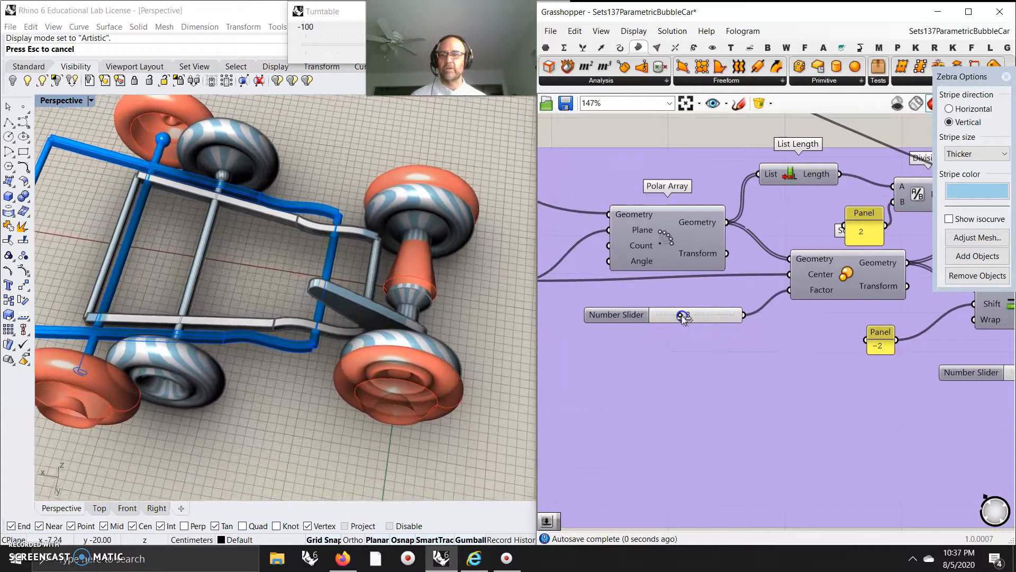
left_click_drag(679, 316, 693, 317)
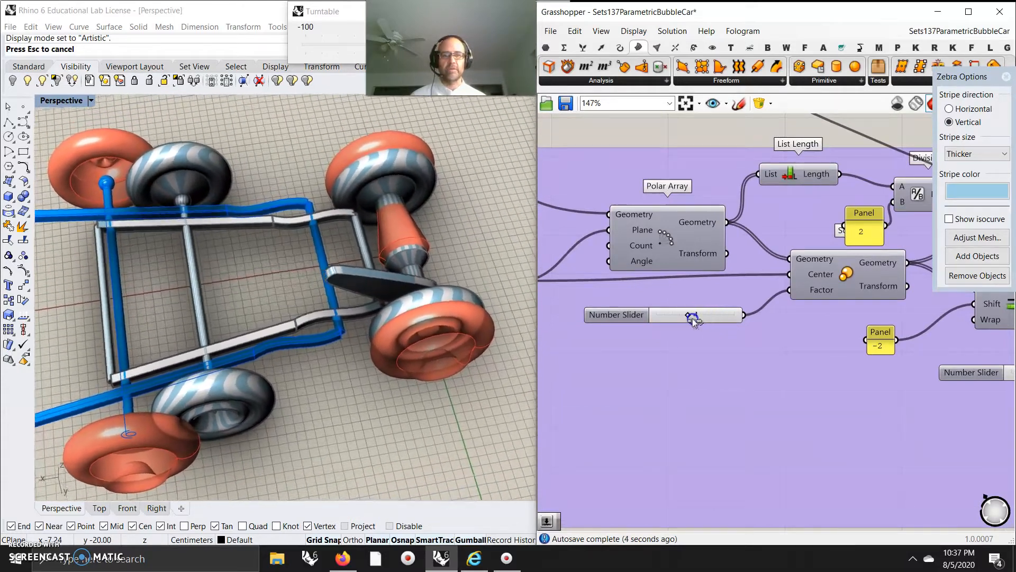
- Set the slider feeding the Unit X vector in the second Rear Axle group to 29
scroll(674, 415, "down", 3)
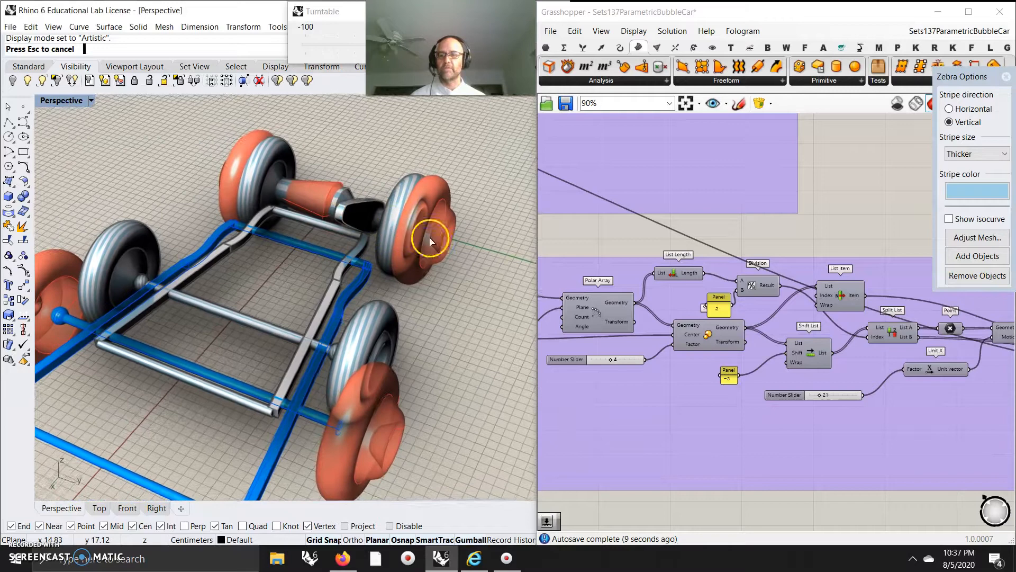
right_click_drag(865, 451, 709, 404)
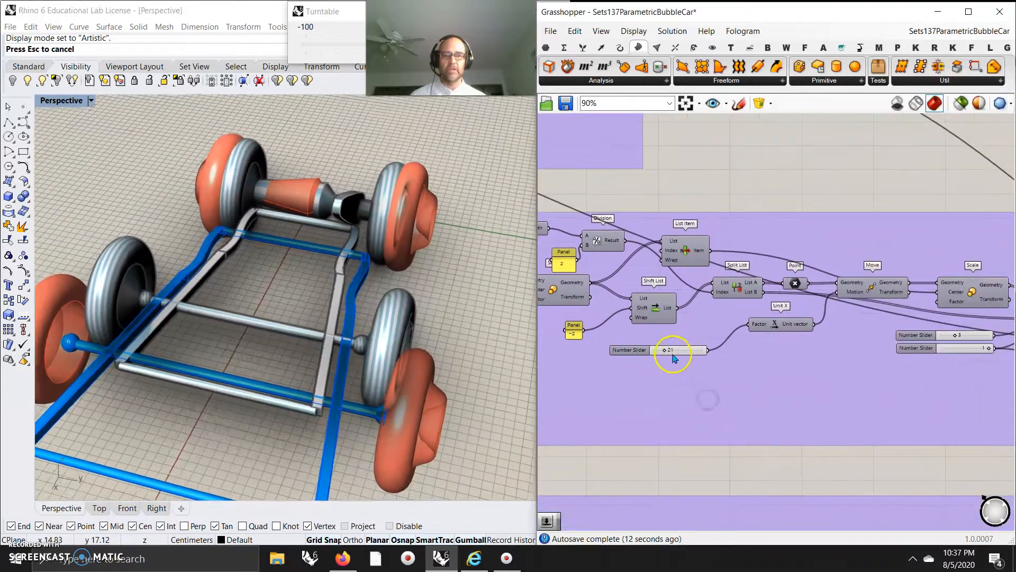
left_click(665, 351)
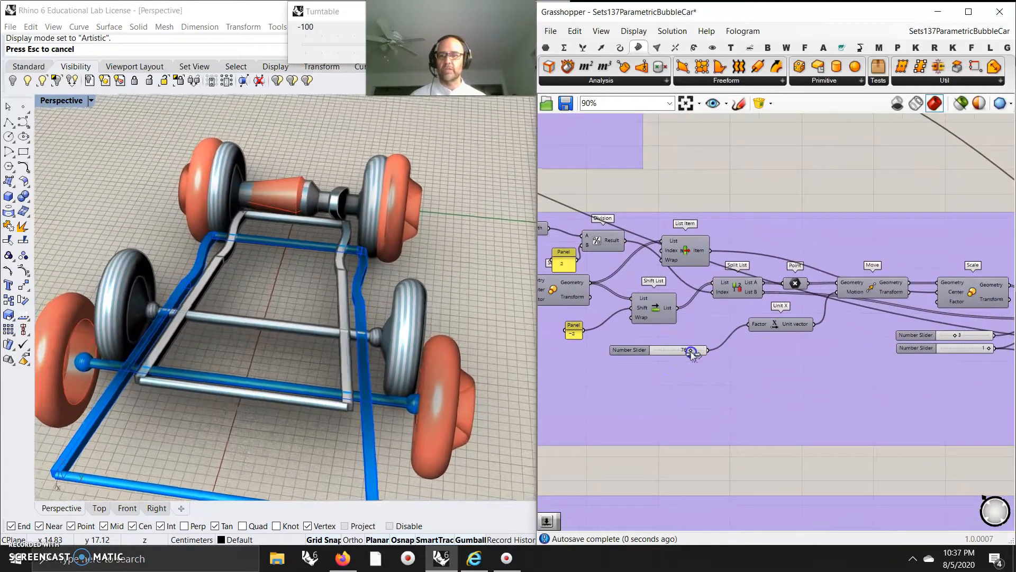
left_click_drag(692, 354, 687, 360)
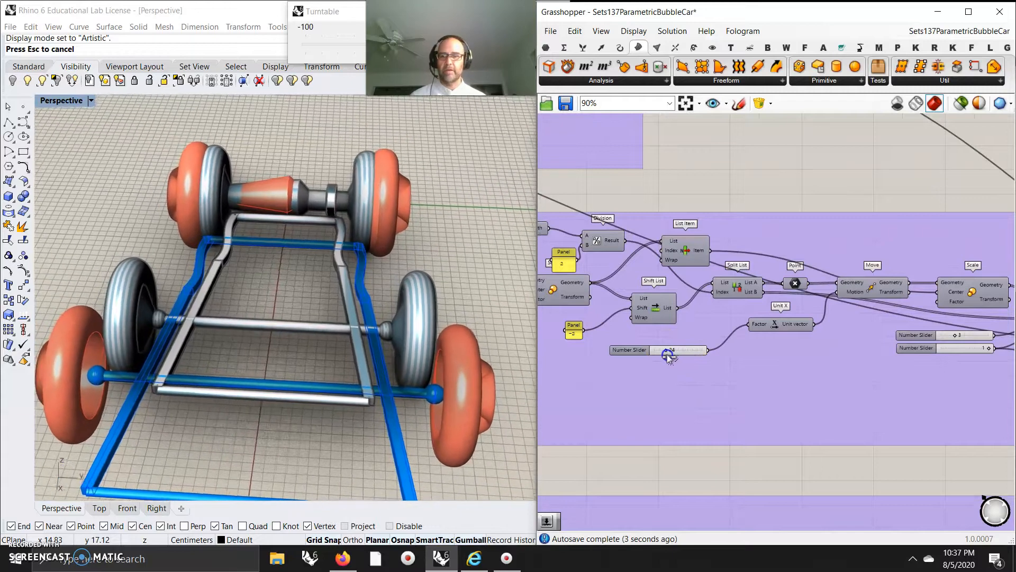
- Select the Scale component ahead of the Nurbs Curve and inspect the components that follow it
right_click_drag(785, 411, 671, 390)
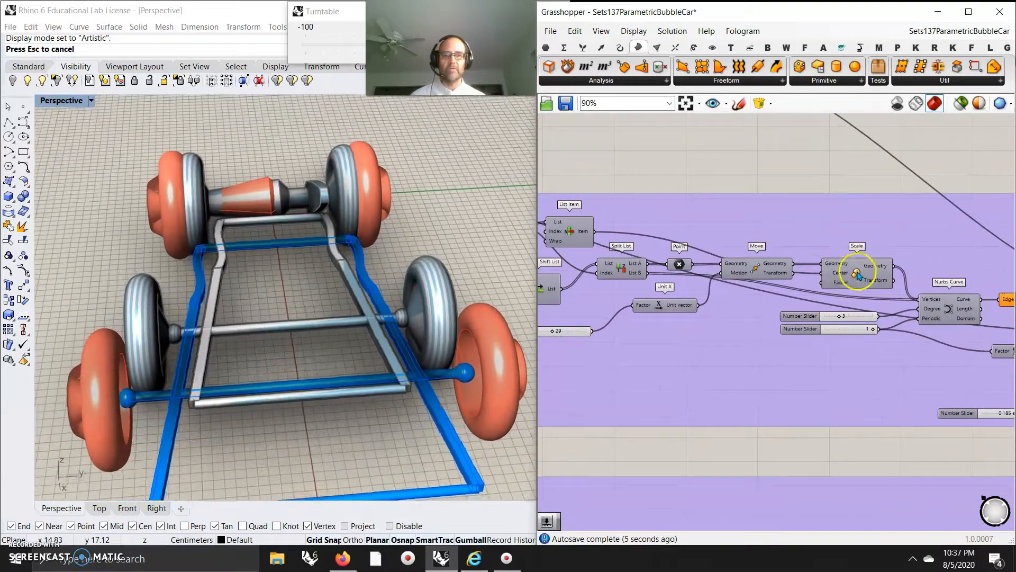
left_click(858, 274)
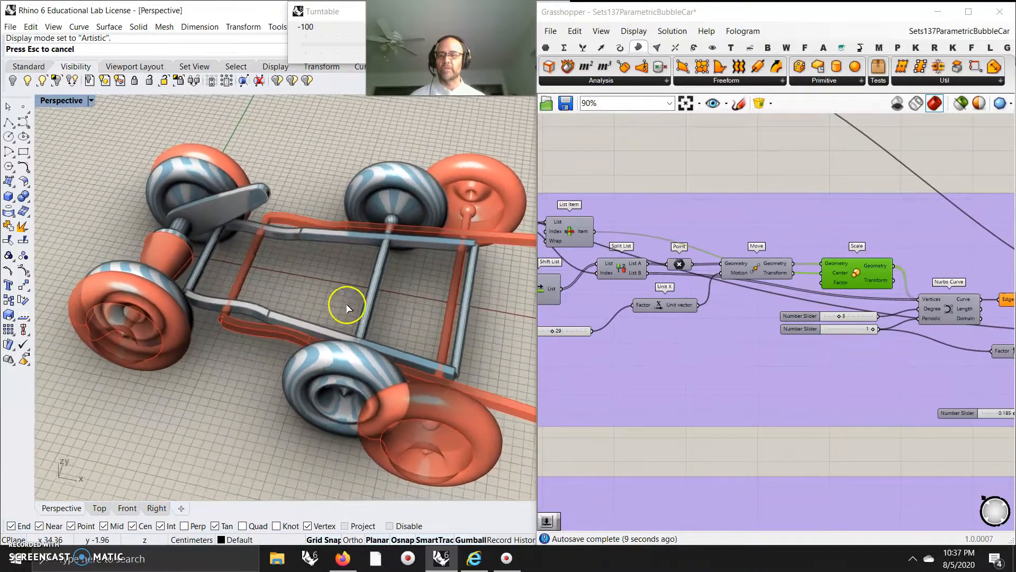
right_click_drag(861, 392, 690, 396)
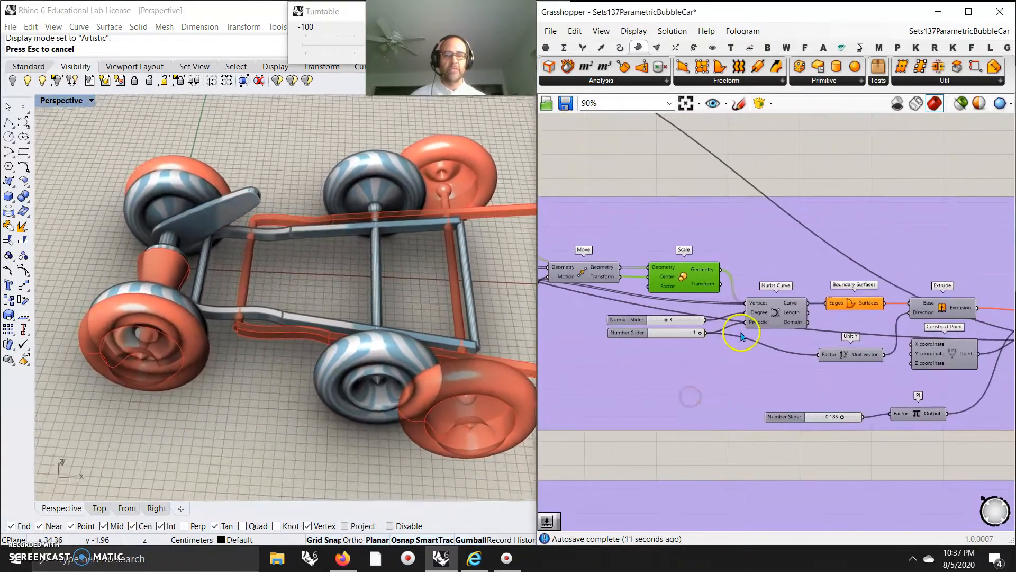
- Examine the number sliders feeding the Nurbs Curve, Unit X and Pi components in the second Rear Axle group
scroll(683, 342, "up", 2)
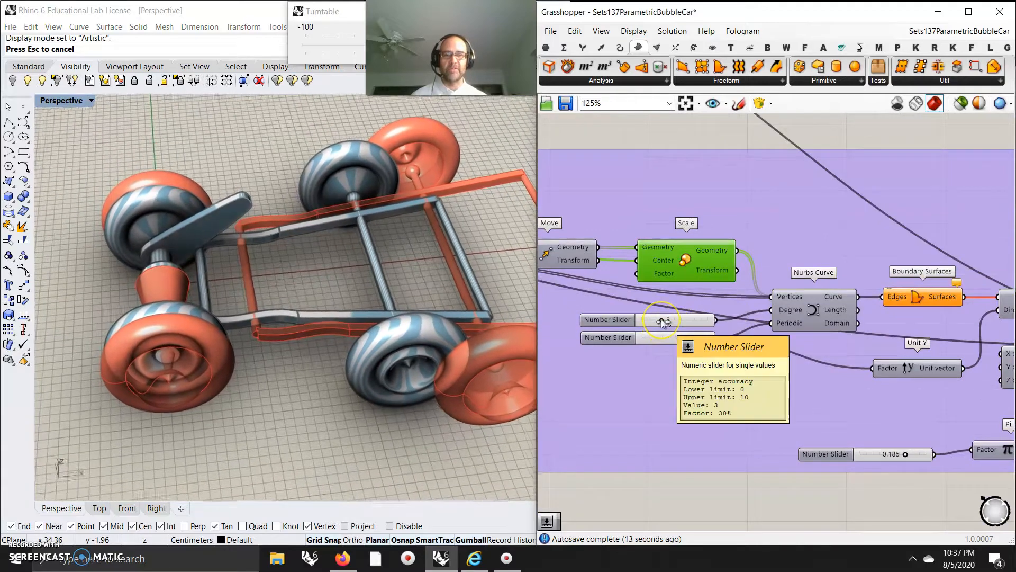
right_click_drag(747, 452, 625, 380)
right_click_drag(660, 325, 779, 397)
scroll(802, 363, "down", 1)
right_click_drag(685, 372, 836, 398)
scroll(674, 390, "down", 3)
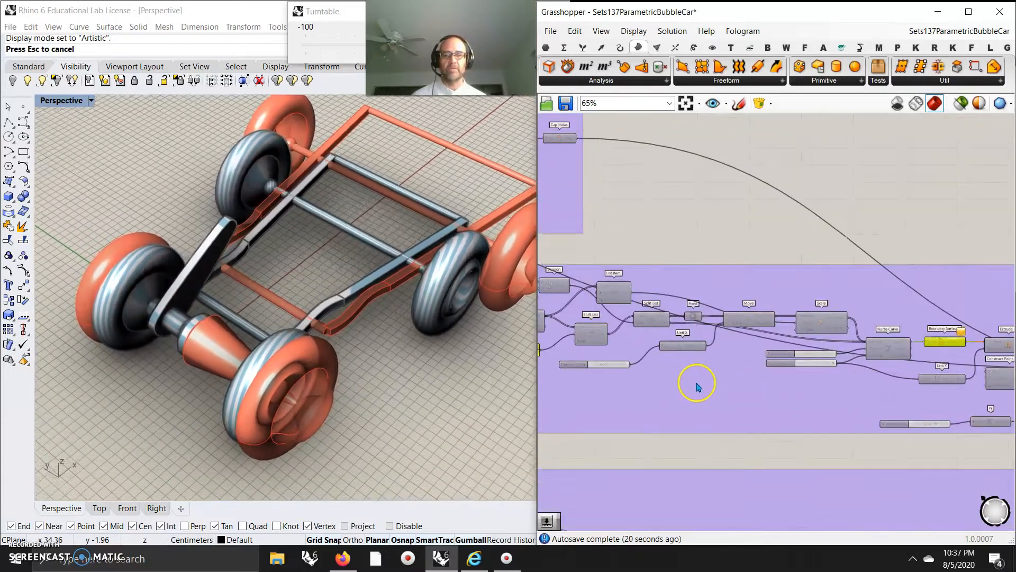
scroll(603, 383, "up", 3)
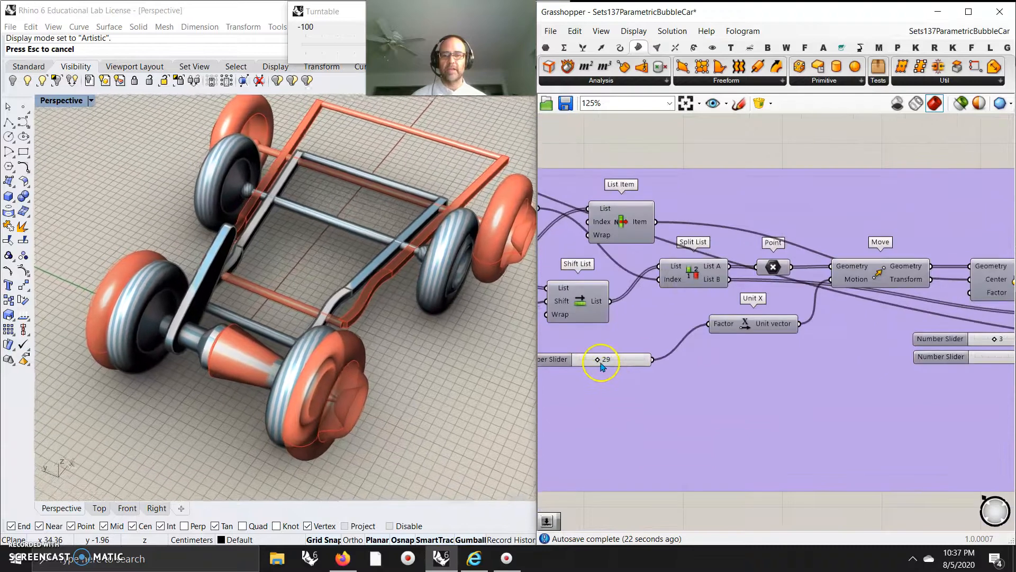
right_click_drag(903, 440, 675, 451)
right_click_drag(858, 460, 698, 429)
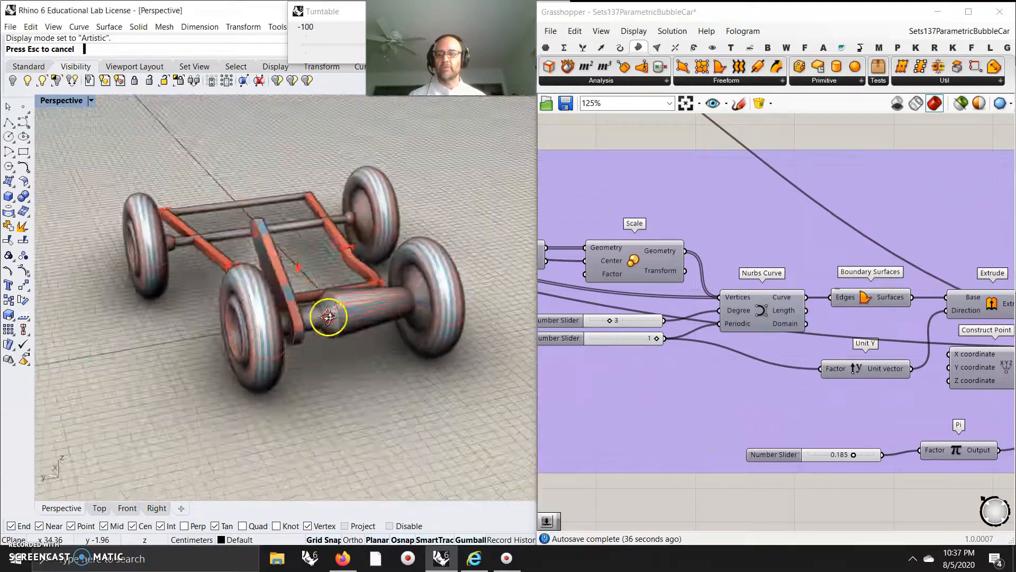
right_click_drag(712, 423, 624, 322)
scroll(673, 344, "down", 4)
right_click_drag(814, 393, 709, 394)
scroll(641, 354, "up", 3)
scroll(642, 355, "up", 2)
right_click_drag(599, 379, 704, 388)
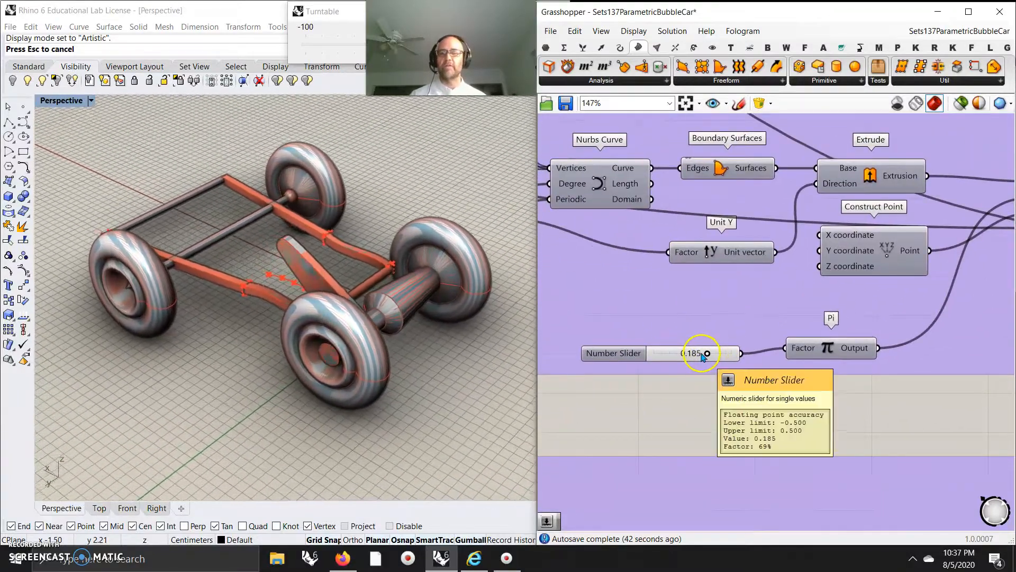
- Save the Sets137ParametricBubbleCar definition
left_click(551, 32)
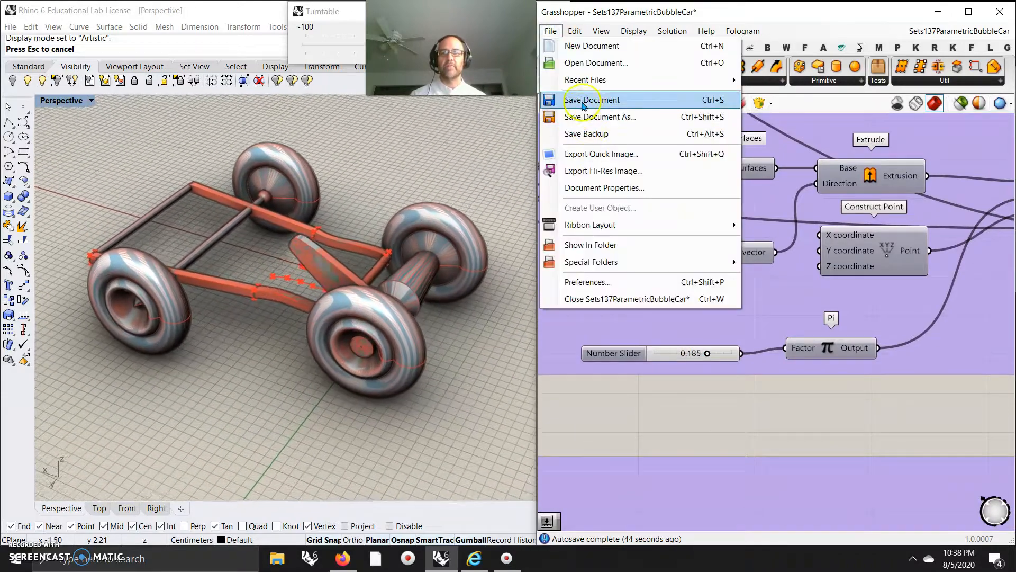
left_click(582, 98)
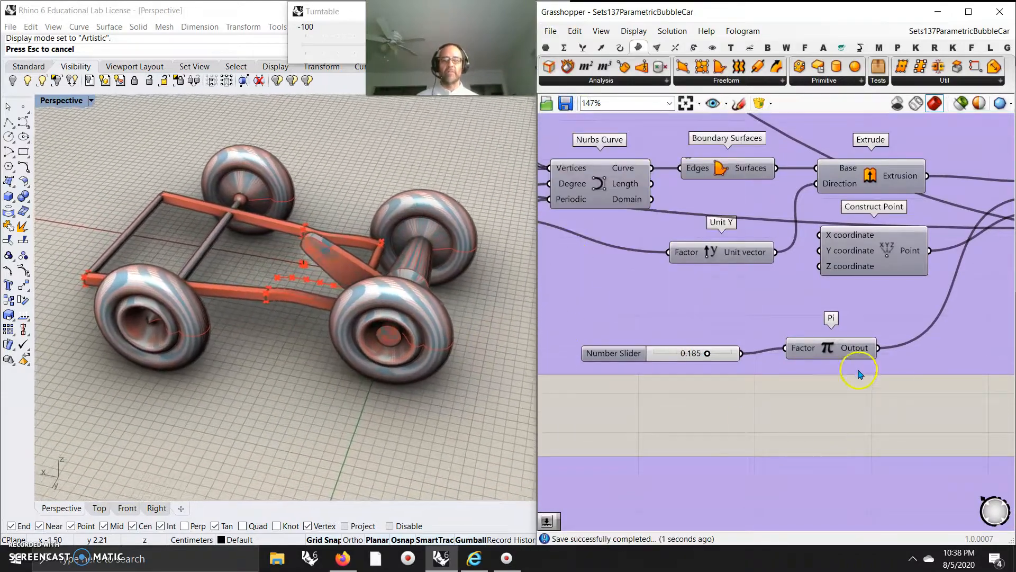
- Select all components of the second Chassis group to highlight the geometry they generate in the model
scroll(866, 394, "down", 5)
right_click_drag(862, 386, 686, 276)
scroll(681, 329, "down", 5)
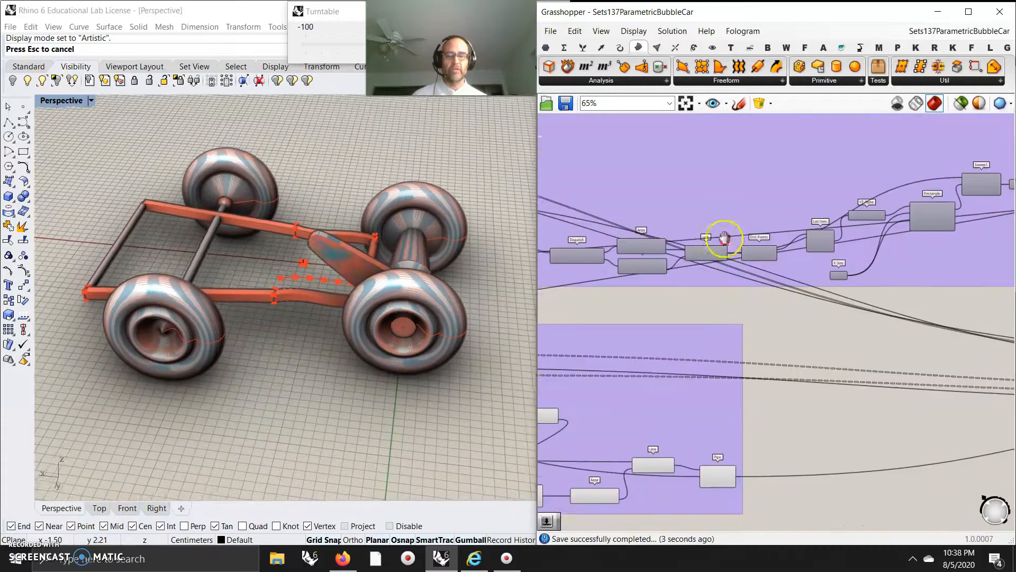
scroll(847, 328, "down", 3)
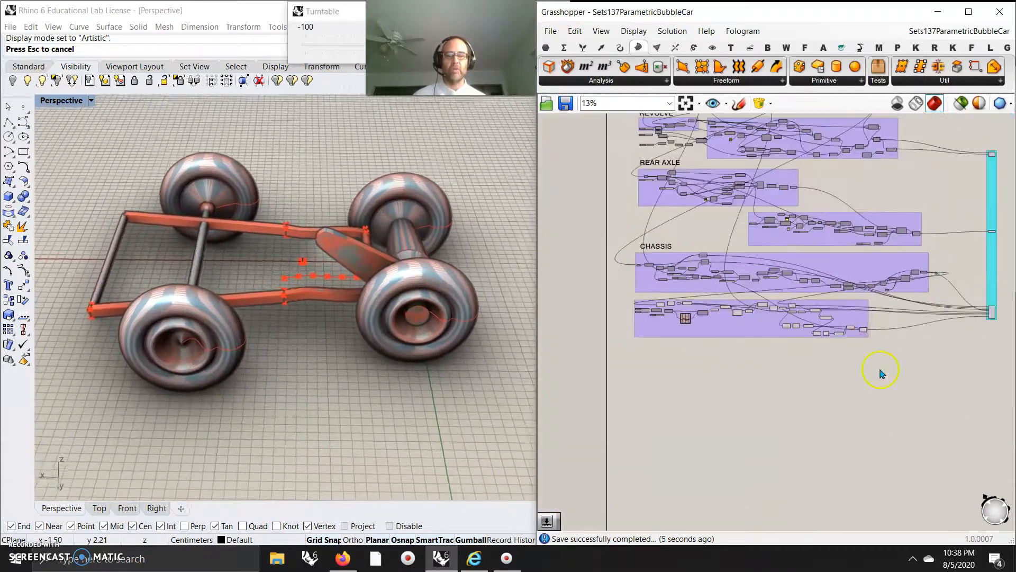
left_click_drag(619, 298, 617, 297)
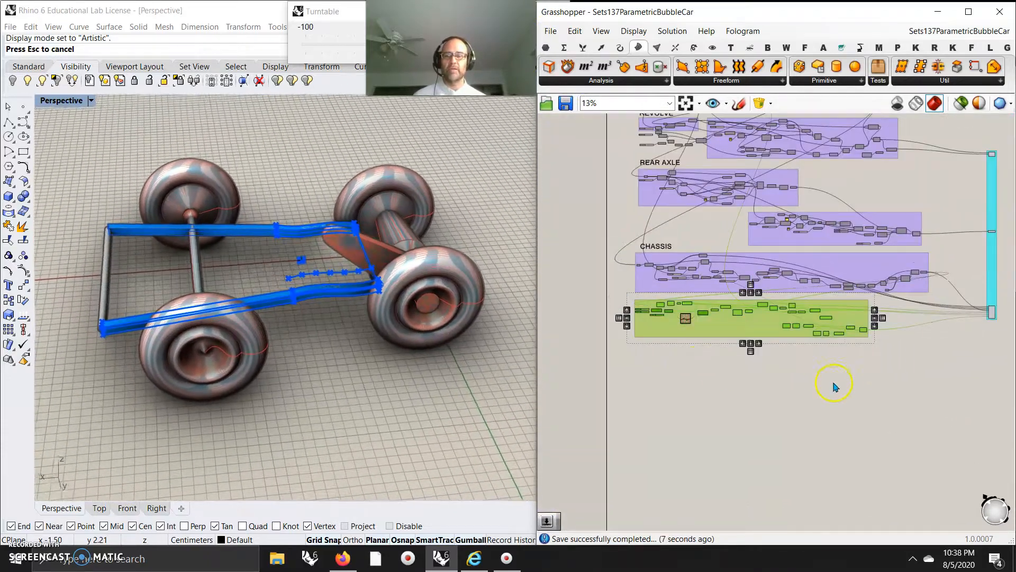
- Select the lowest component in the cyan output group and examine the two Chassis groups wired into it
scroll(819, 363, "up", 4)
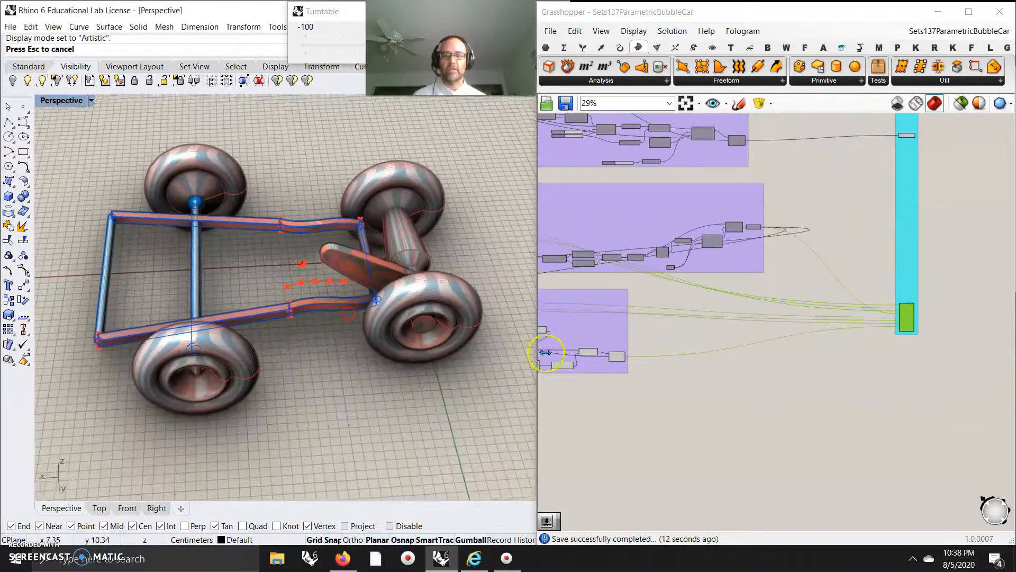
scroll(614, 375, "up", 3)
right_click_drag(607, 388, 898, 377)
scroll(880, 380, "down", 5)
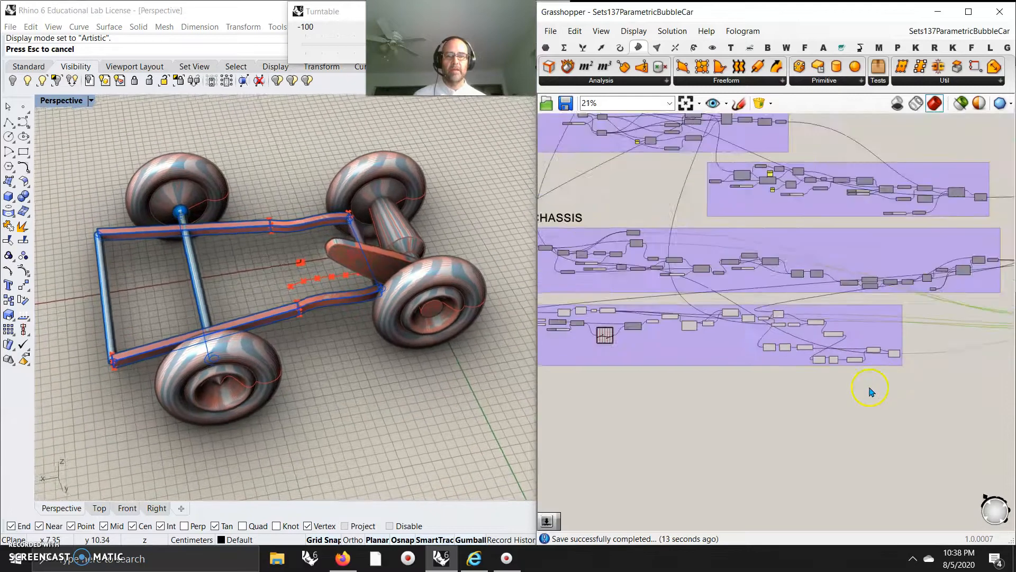
right_click_drag(861, 405, 897, 411)
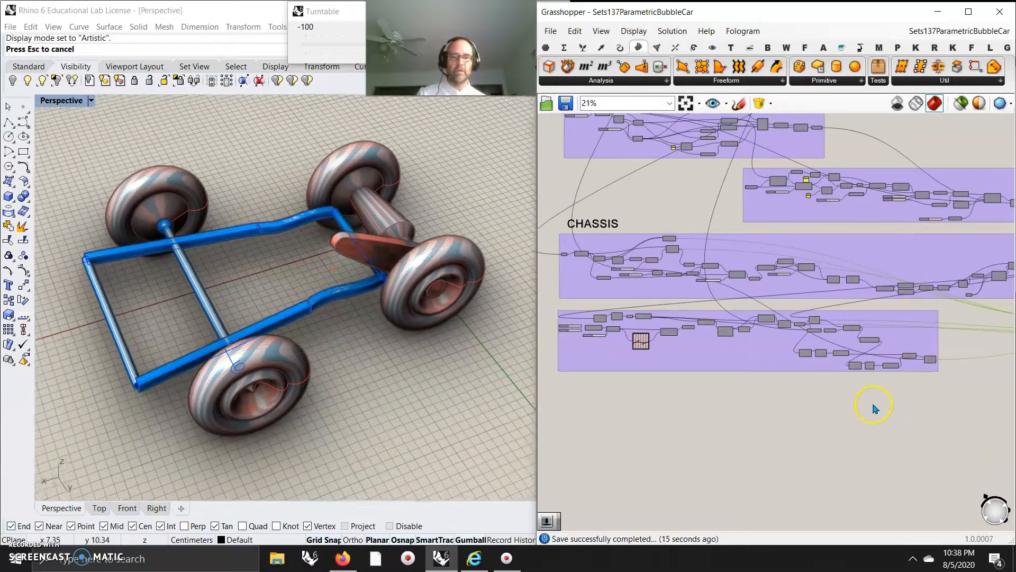
mouse_move(784, 405)
right_mouse_down()
mouse_move(742, 424)
mouse_move(774, 415)
right_mouse_up()
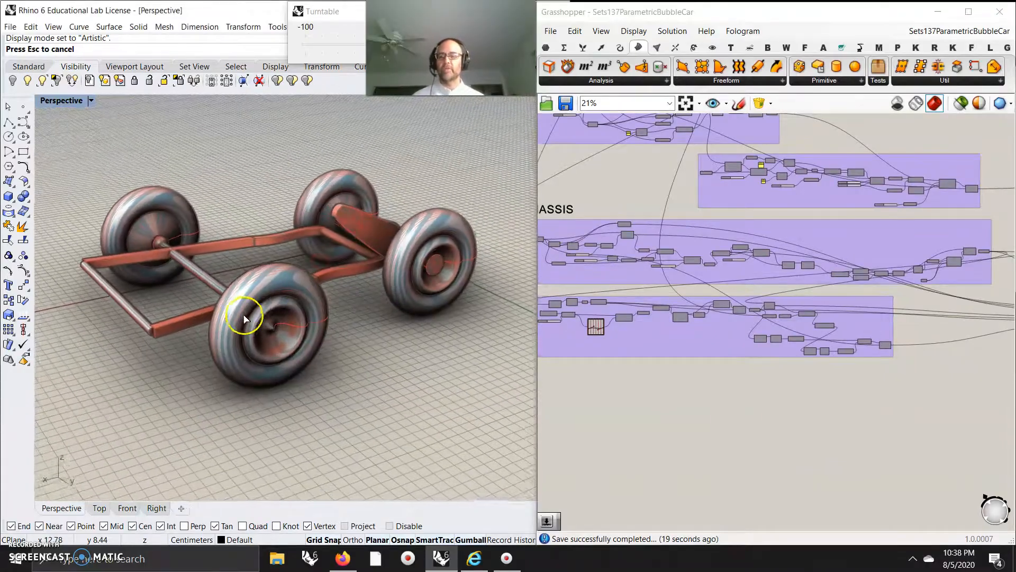